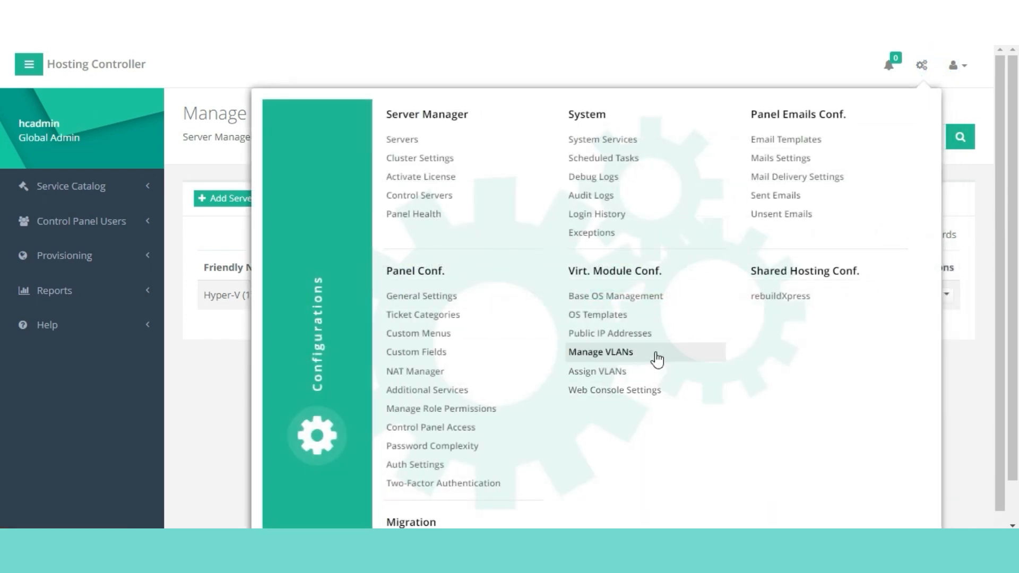
- Go to the OS Templates page under Virt. Module Conf. in Configurations
left_click(614, 318)
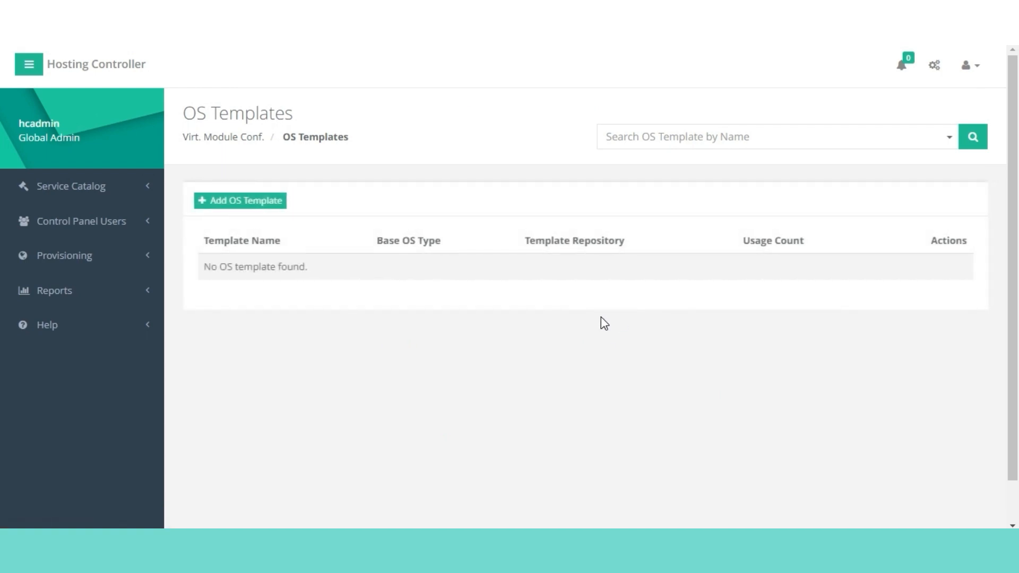
- Create OS template 'Windows Server 2019 DC G2' on Hyper-V with Windows Server 2019 Datacenter (64-bit) base OS
left_click(244, 207)
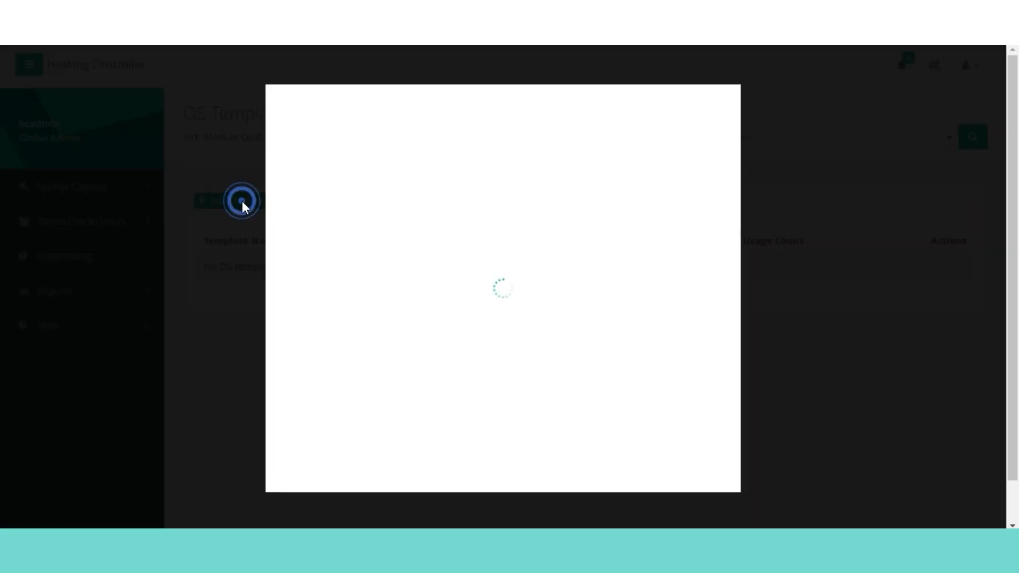
left_click(490, 130)
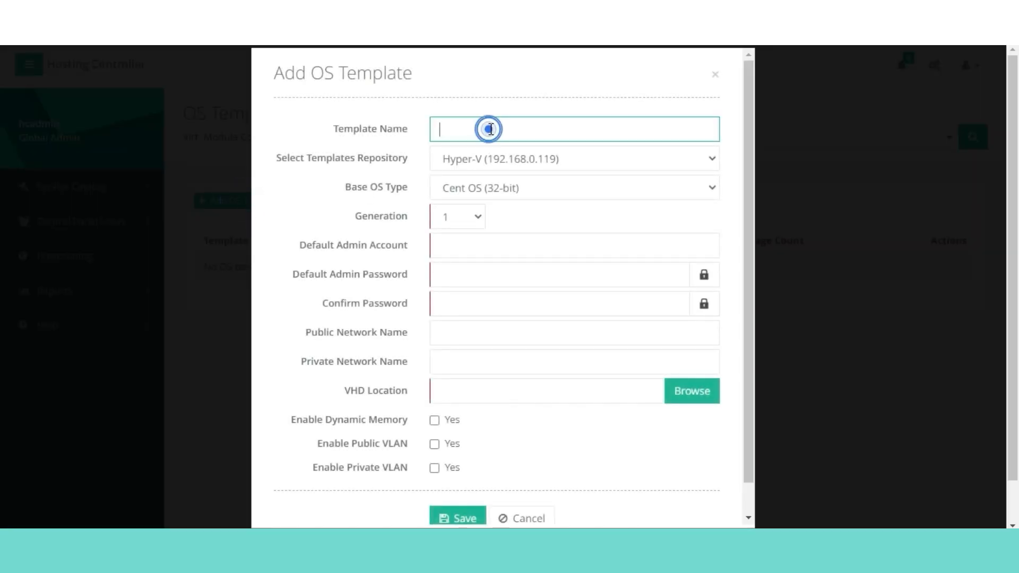
type("Windows Server 2019 DC G2")
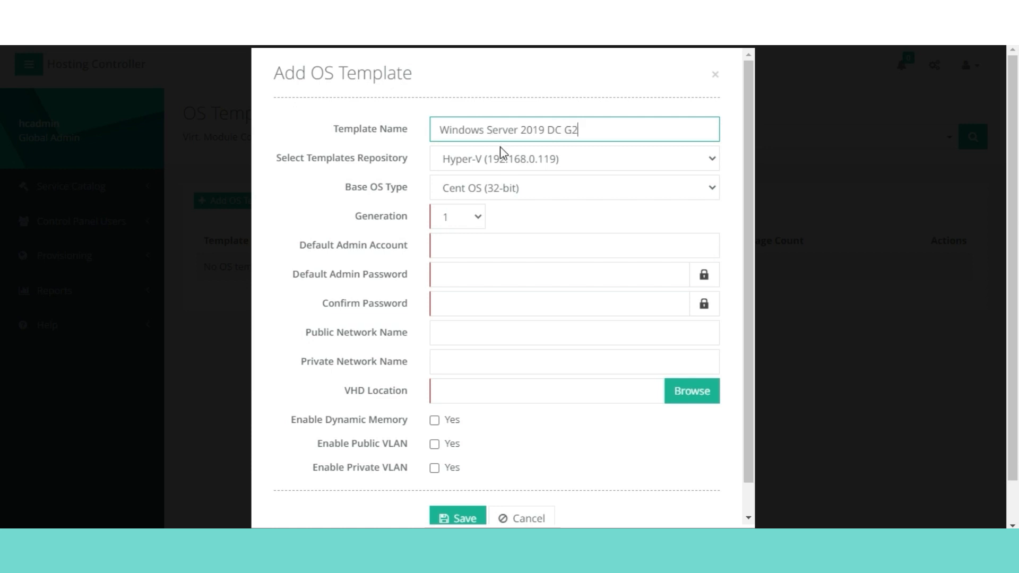
left_click(496, 159)
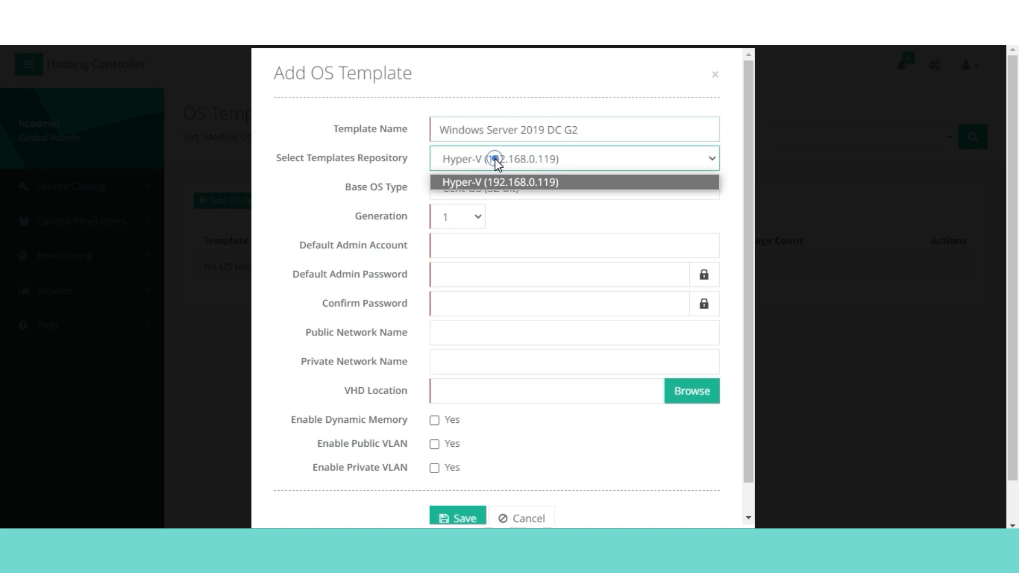
left_click(495, 158)
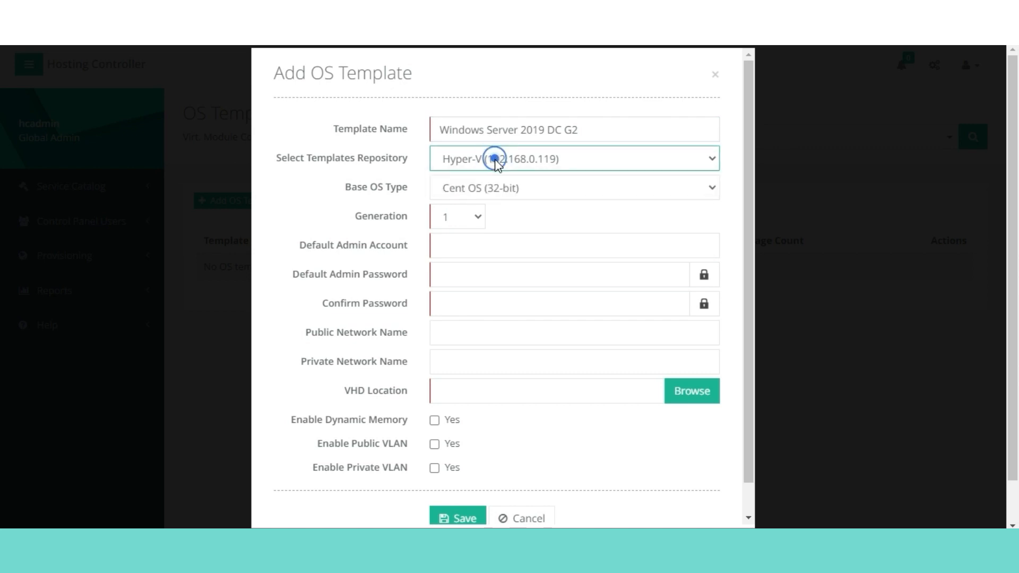
left_click(489, 188)
scroll(626, 329, "down", 5)
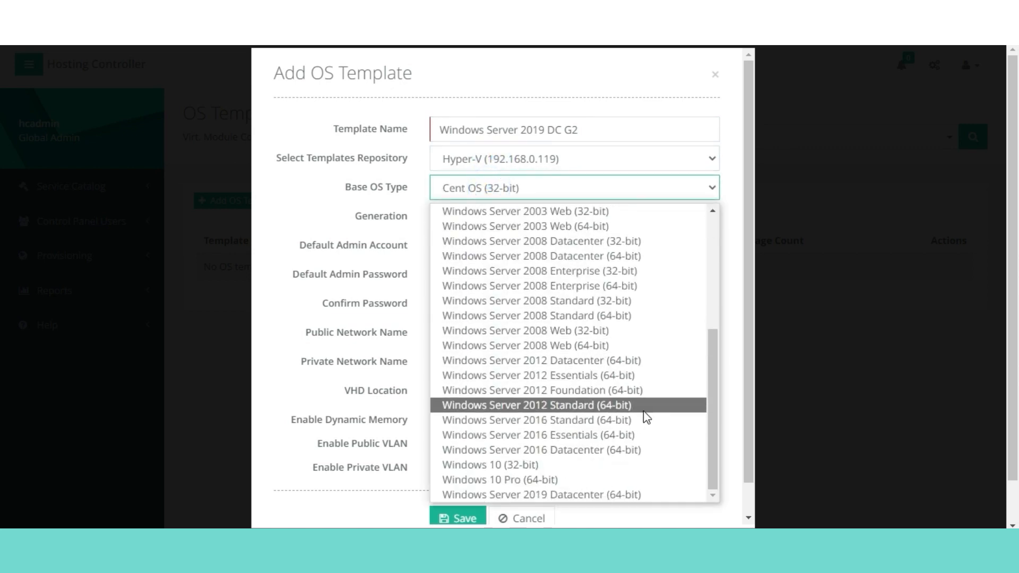
left_click(616, 493)
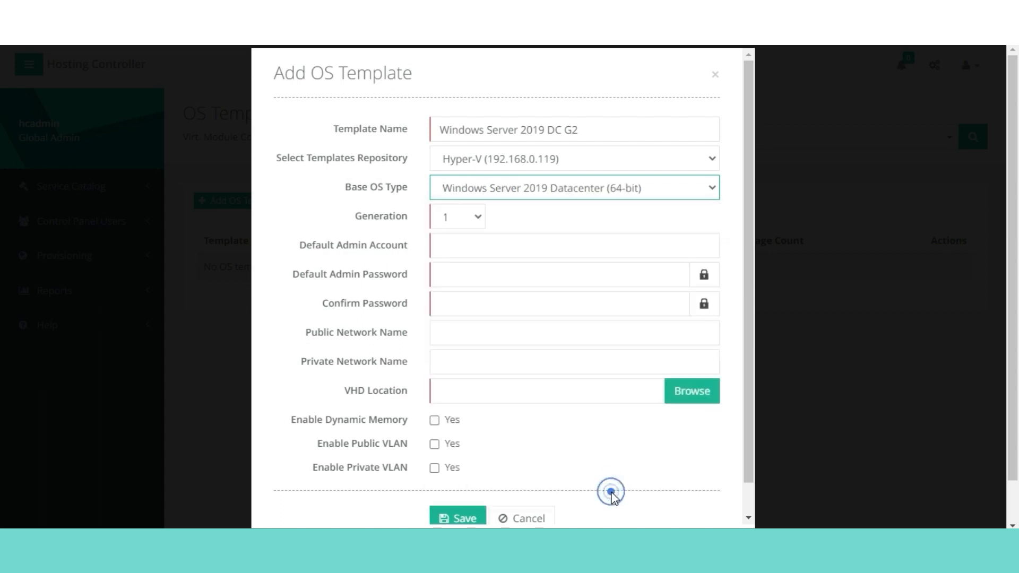
- Set the template to generation 2 with default admin account 'administrator'
left_click(474, 214)
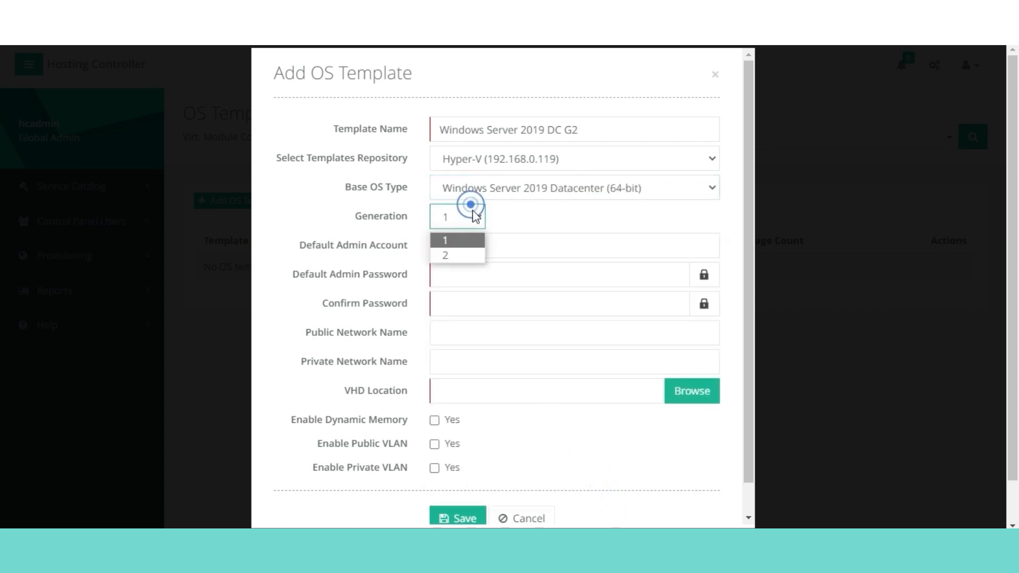
left_click(466, 255)
left_click(479, 249)
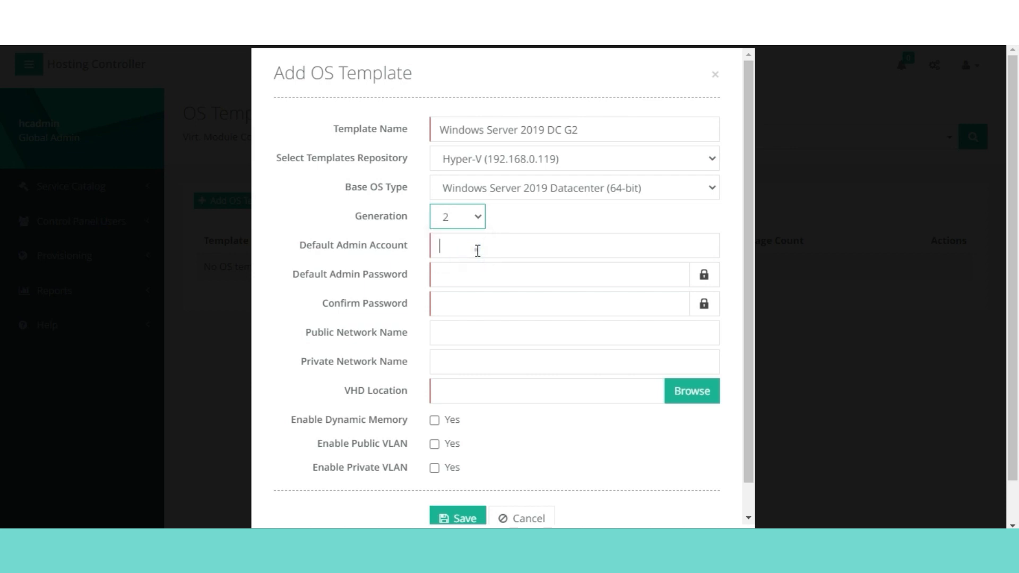
type("adm")
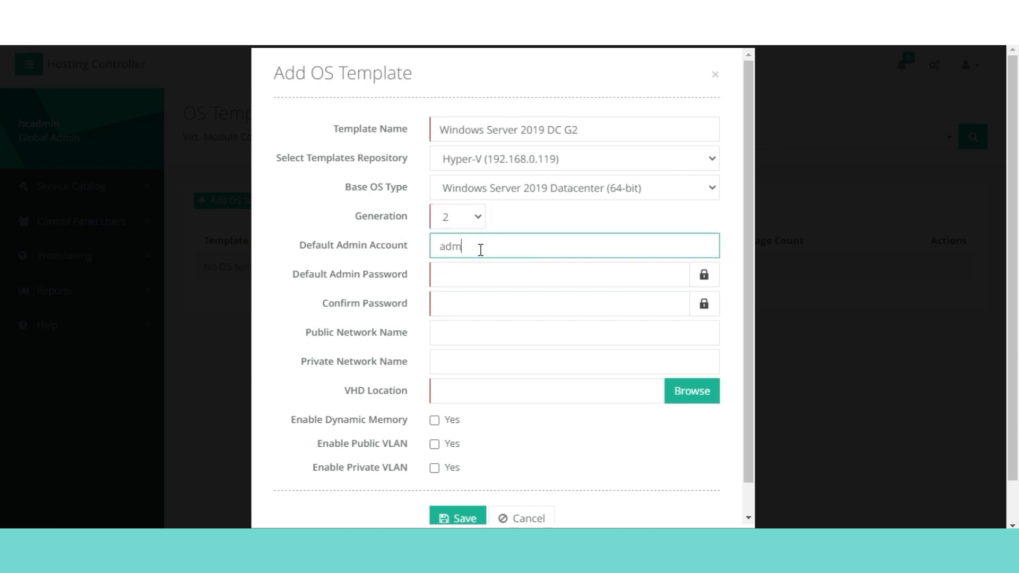
type("inistrator")
- Enter and confirm the admin password, and set the public network name to Ethernet0
key("Tab")
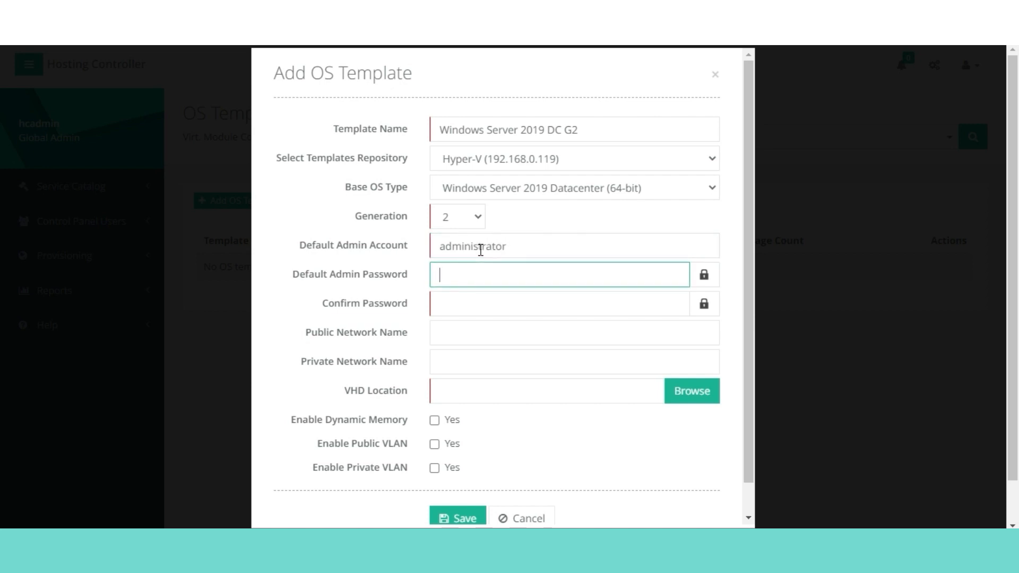
type("••••••••")
left_click(490, 314)
type("•••••")
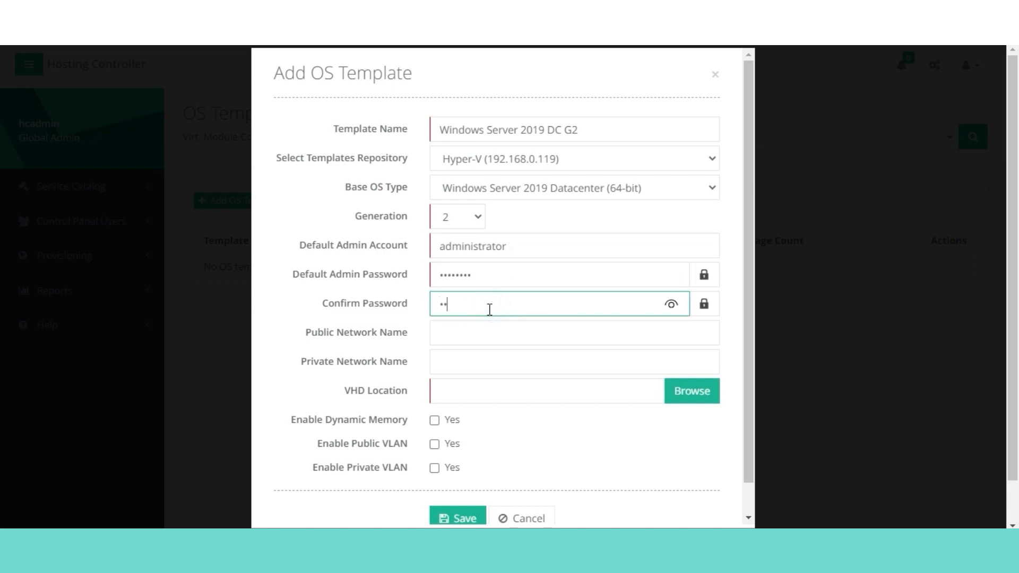
type("•••")
left_click(481, 333)
type("E")
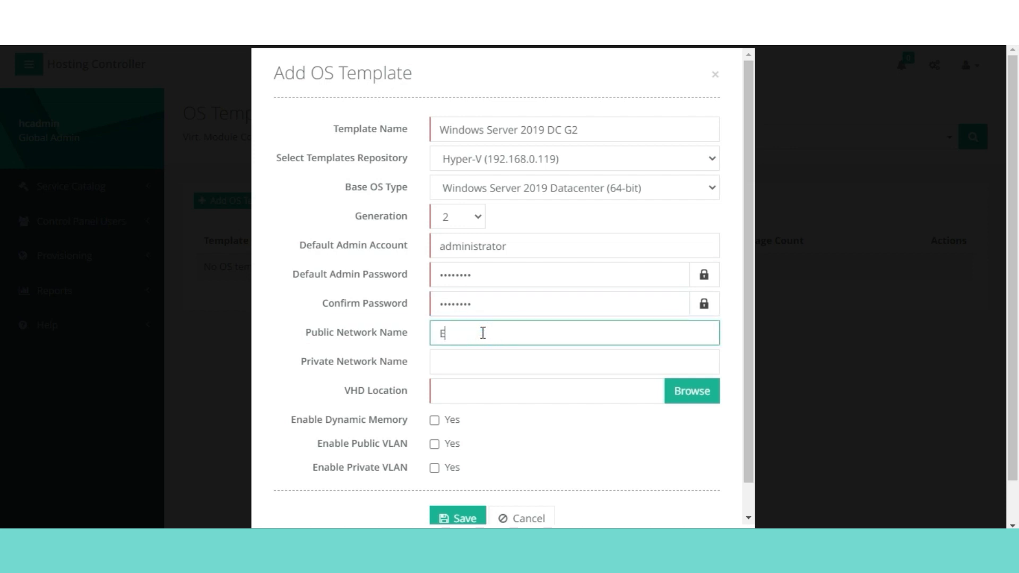
type("thernet0")
key("Tab")
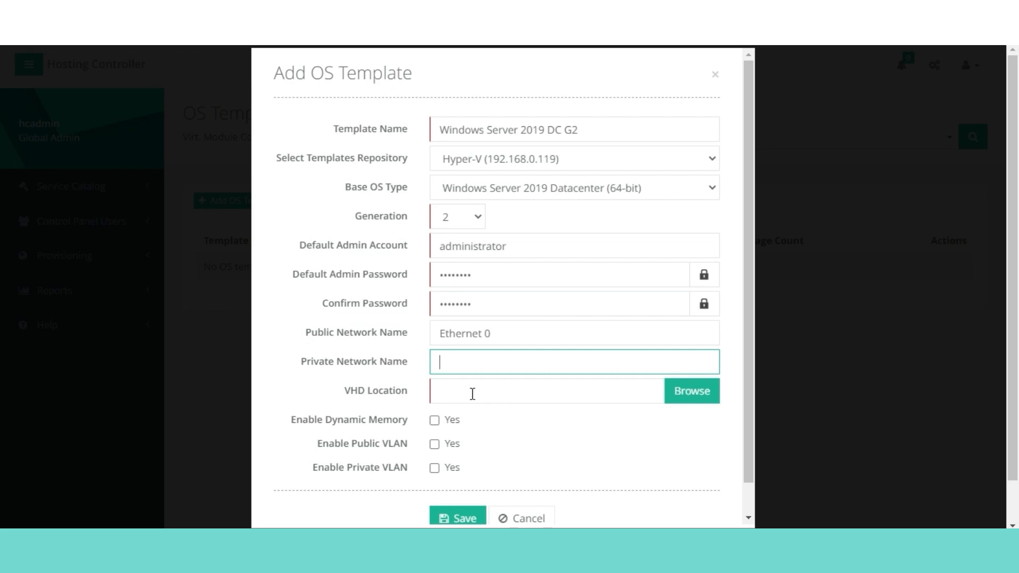
- Set the VHD location to D:\Support\OSTemplate\WS 2019 DC G2 _Template.vhdx via the file browser
left_click(694, 403)
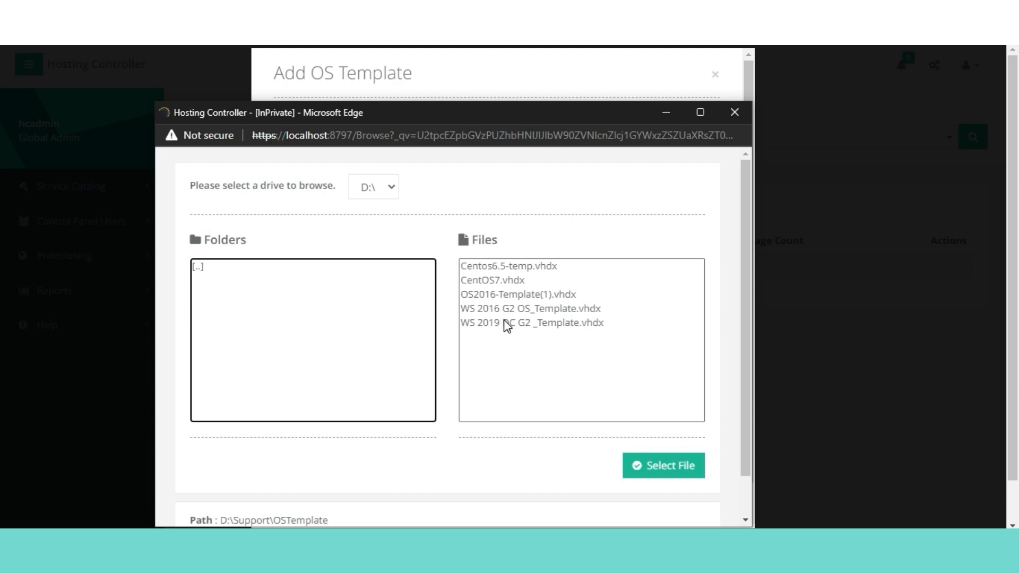
left_click(504, 324)
left_click(626, 467)
scroll(554, 416, "down", 1)
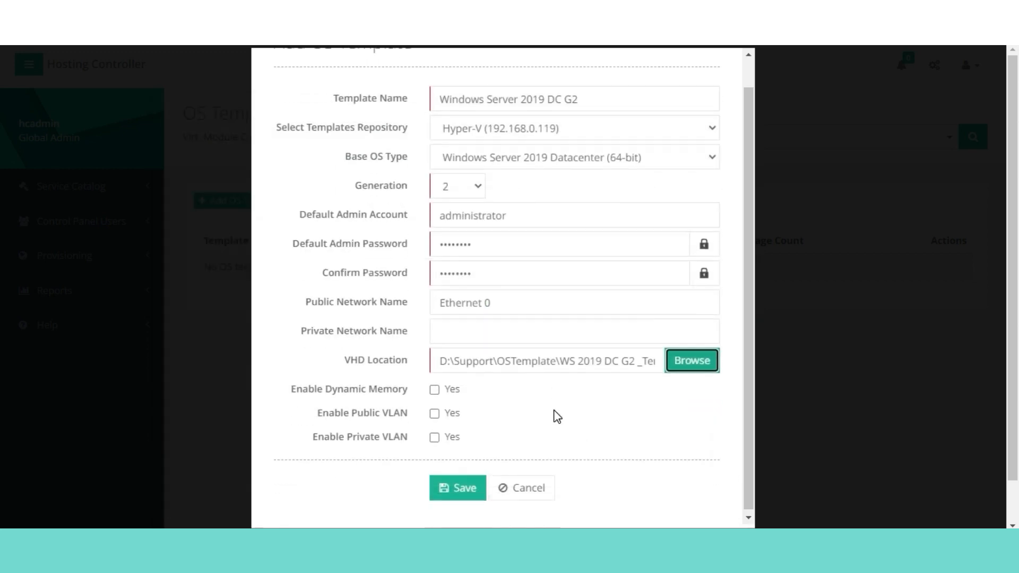
scroll(552, 413, "up", 1)
scroll(550, 402, "down", 1)
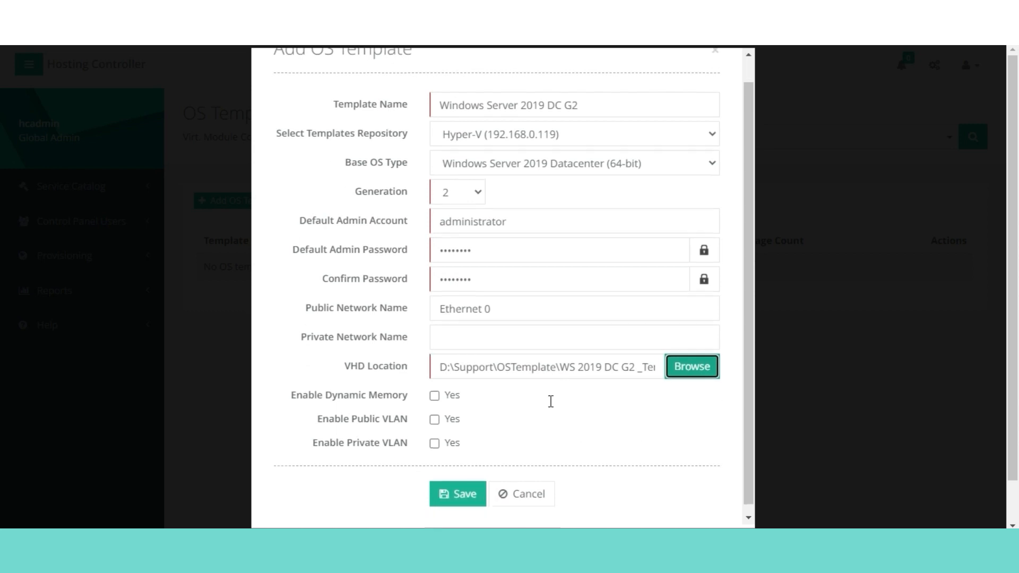
- Save the Windows Server 2019 DC G2 template so it is listed for Hyper-V (192.168.0.119)
left_click(444, 486)
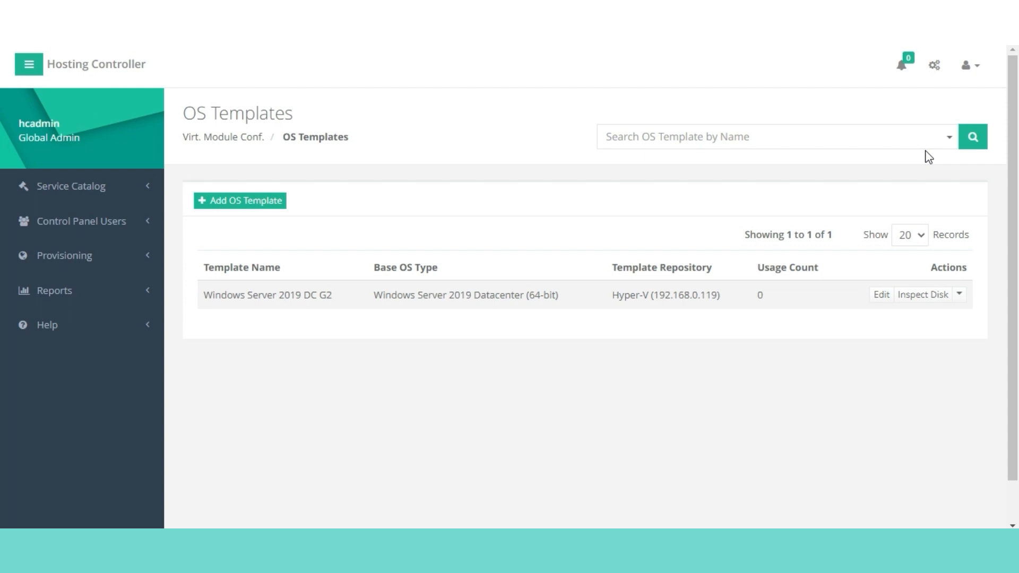
- Open the Public IP Addresses page under Virt. Module Conf. in Configurations
left_click(936, 69)
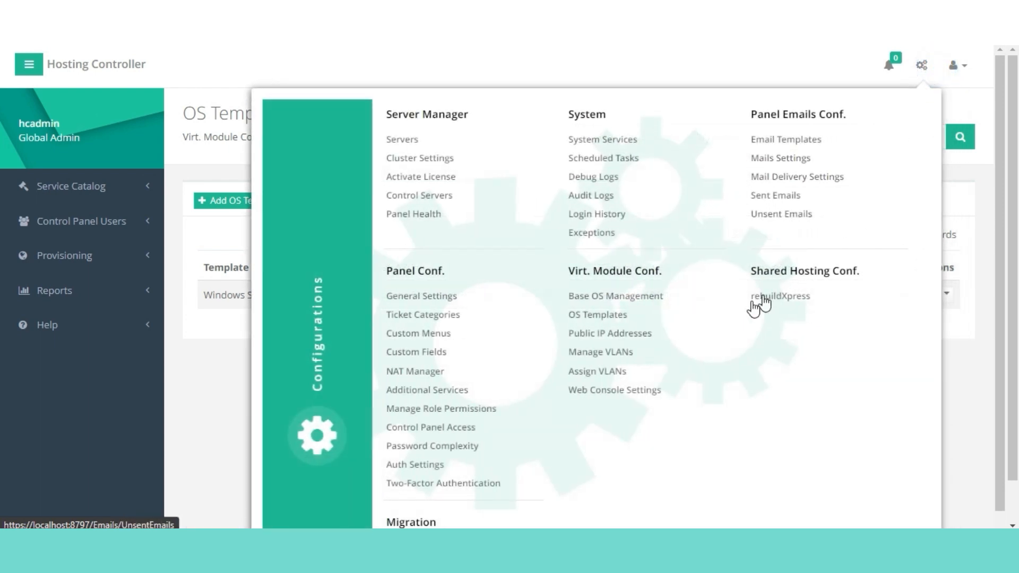
left_click(633, 335)
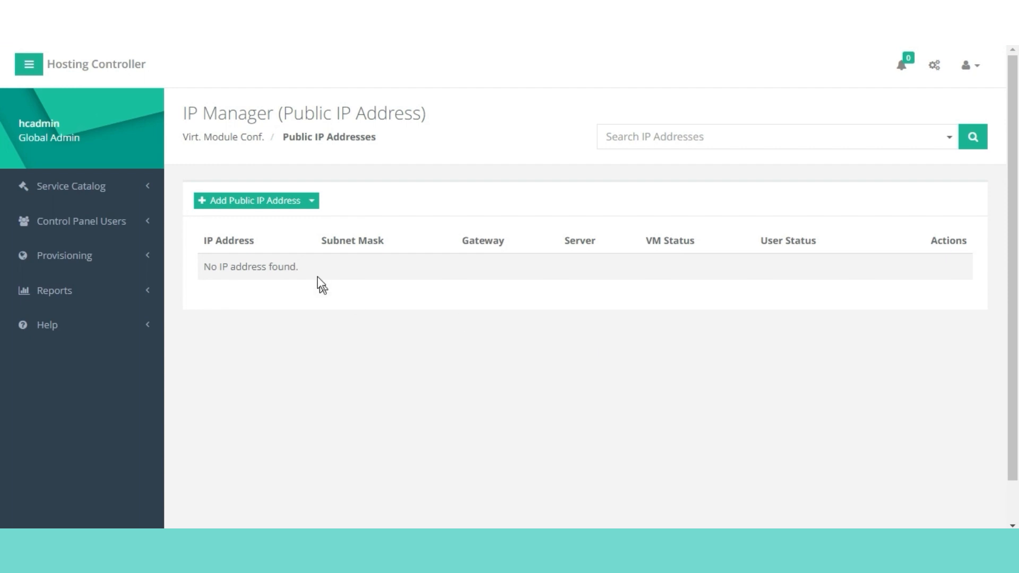
- Begin a new public IP range from 192.168.0.89 to 192.168.0.92
left_click(260, 202)
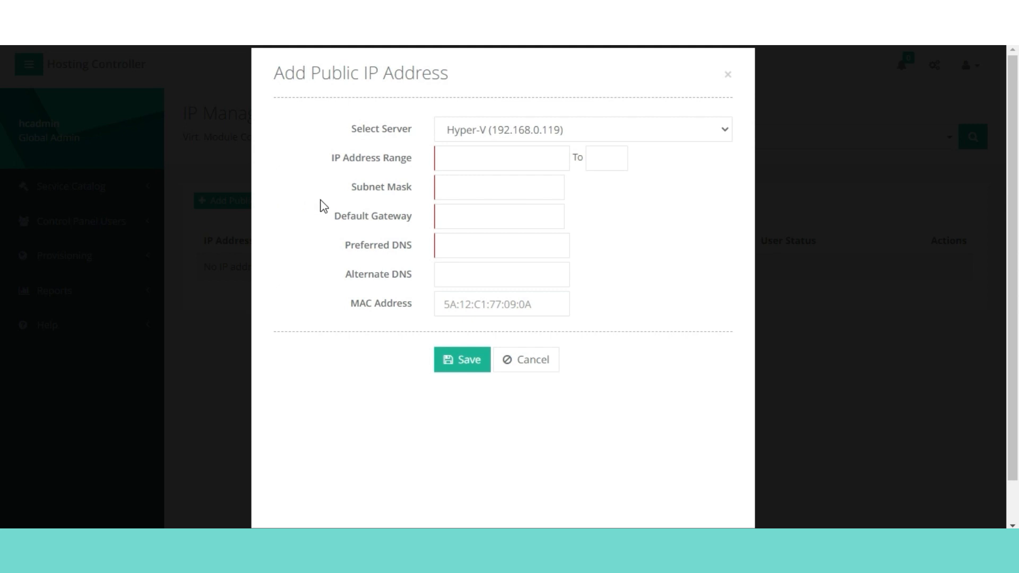
left_click(461, 163)
type("192.168.0.89")
key("Tab")
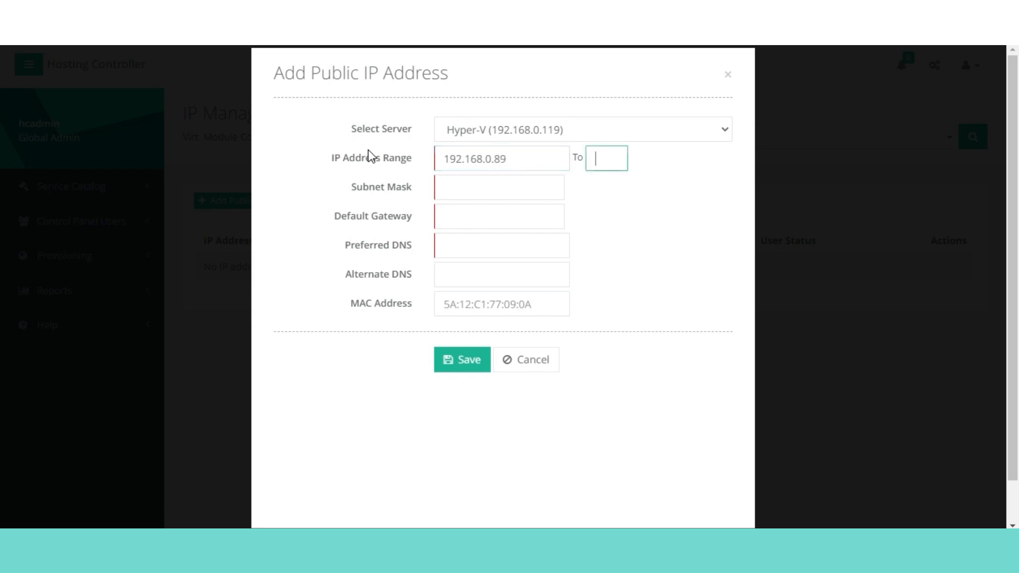
type("92")
- Give the range mask 255.255.255.0, gateway 192.168.0.1 and DNS 8.8.8.8, then save it
key("Tab")
type("255.255.")
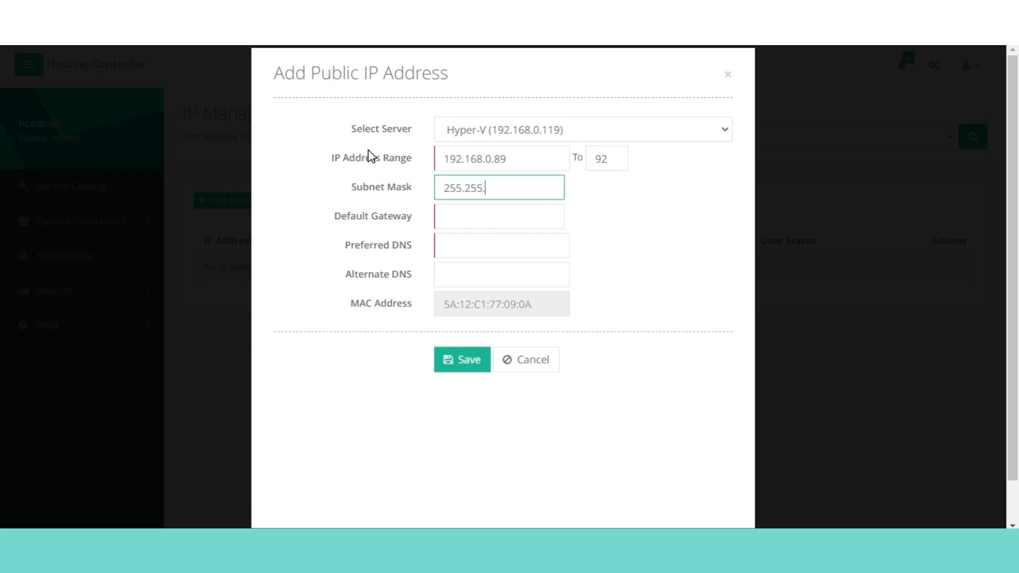
type("255.0")
key("Tab")
type("192.168.0.1")
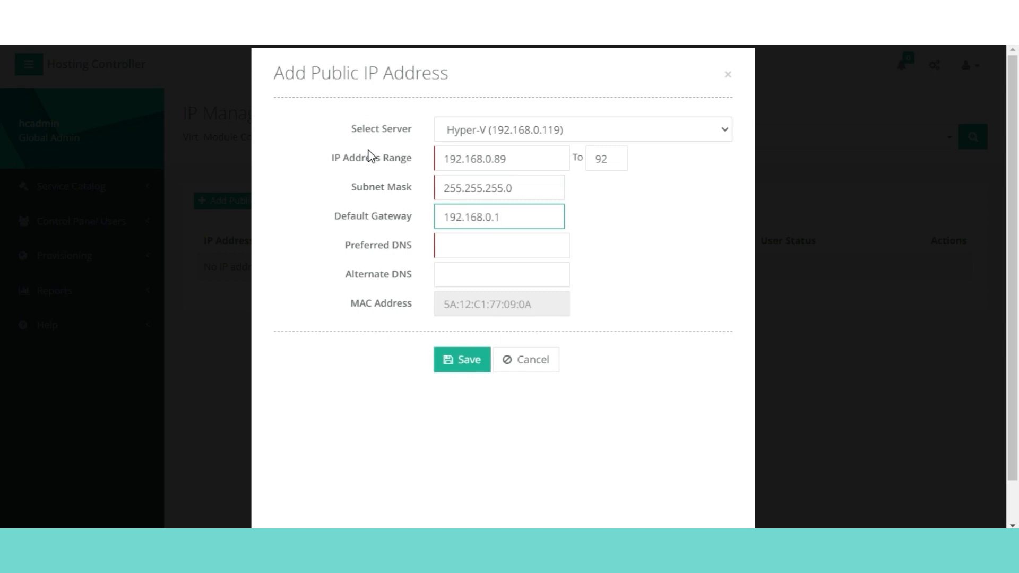
key("Tab")
type("8.8")
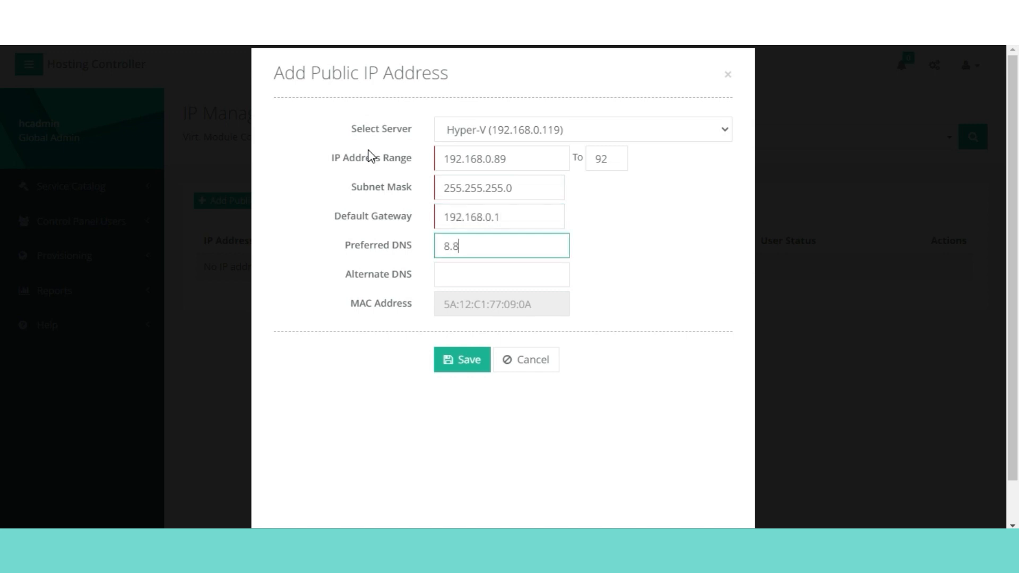
type(".8.8")
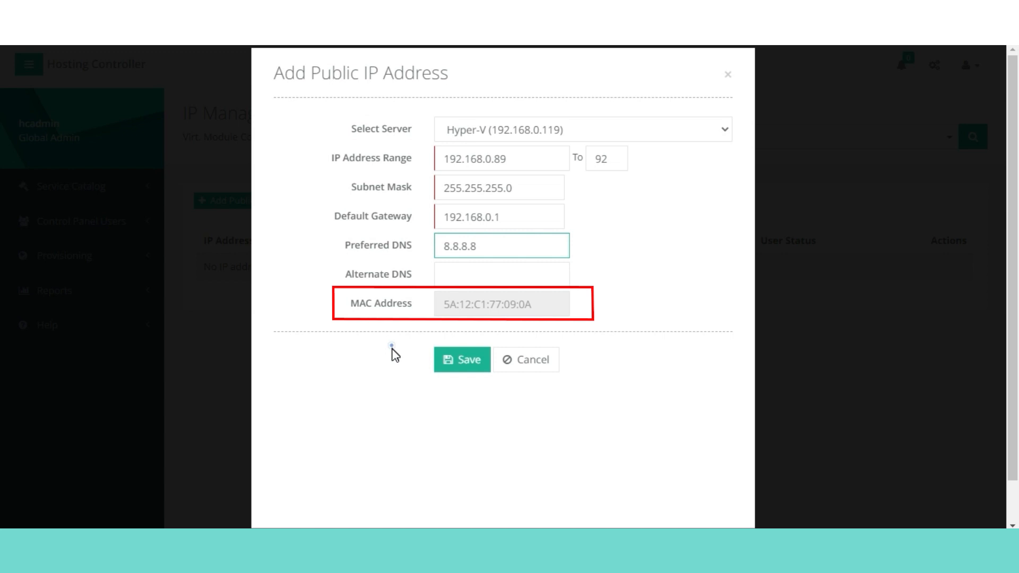
left_click(467, 352)
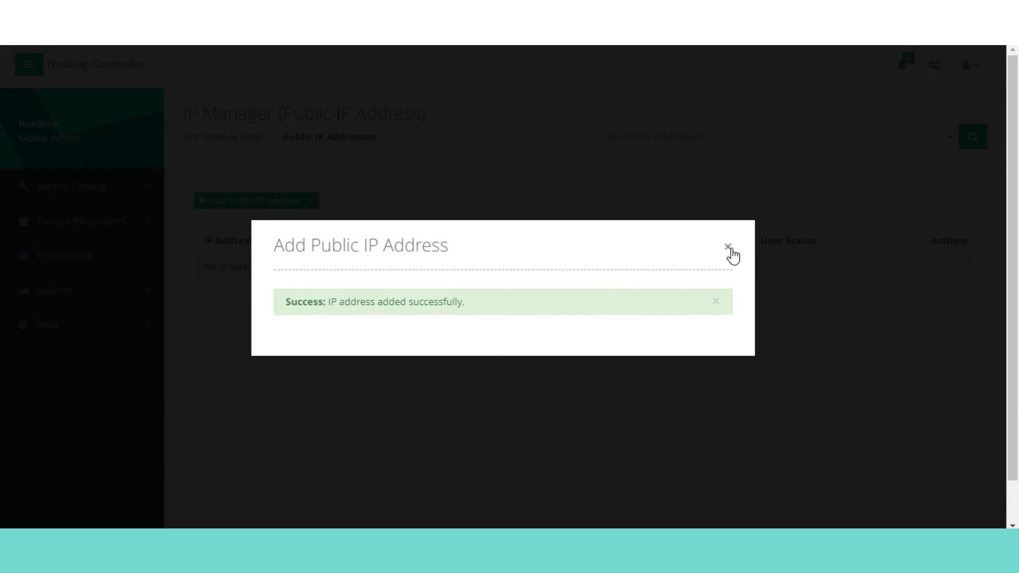
left_click(728, 248)
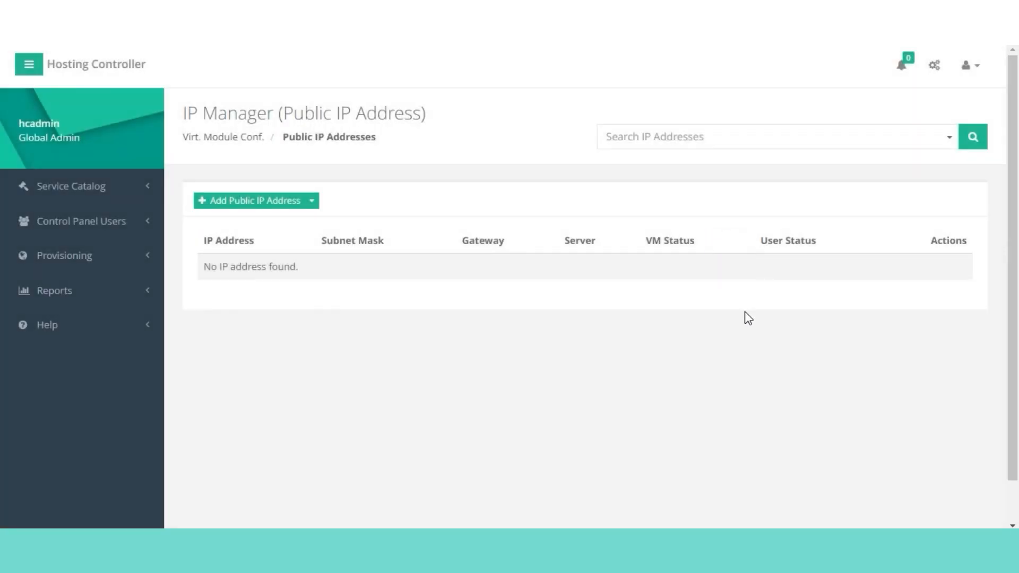